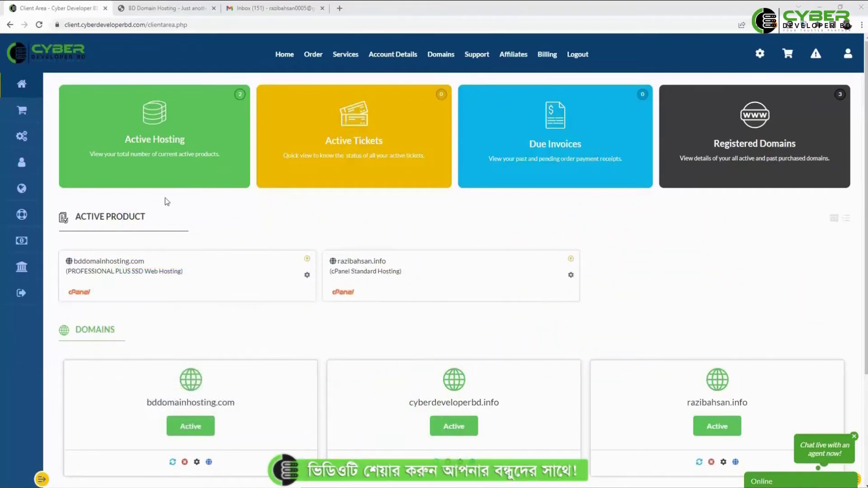
- Open the Cloudflare website in a new browser tab and glance at its Why Cloudflare overview
left_click(339, 9)
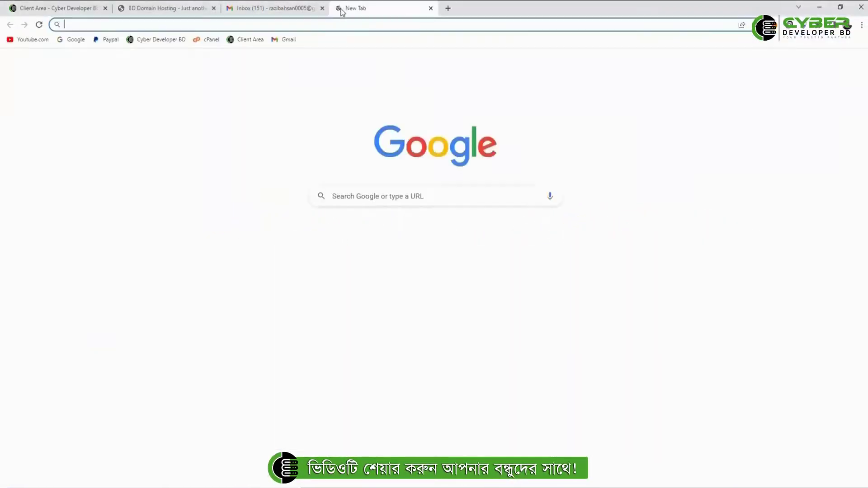
type("clou")
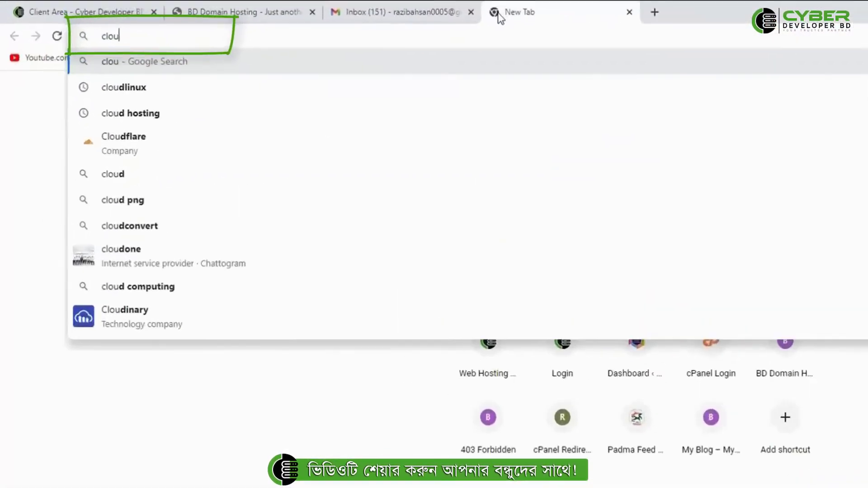
type("dflar")
type("e")
key("Return")
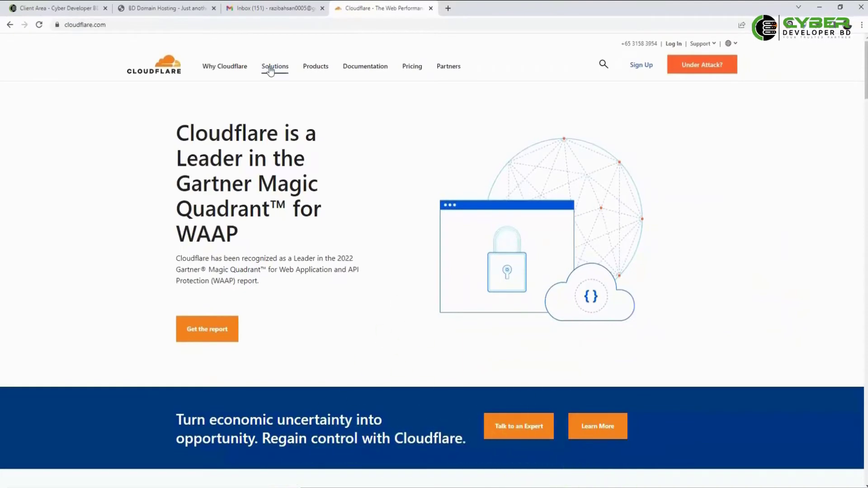
left_click(224, 67)
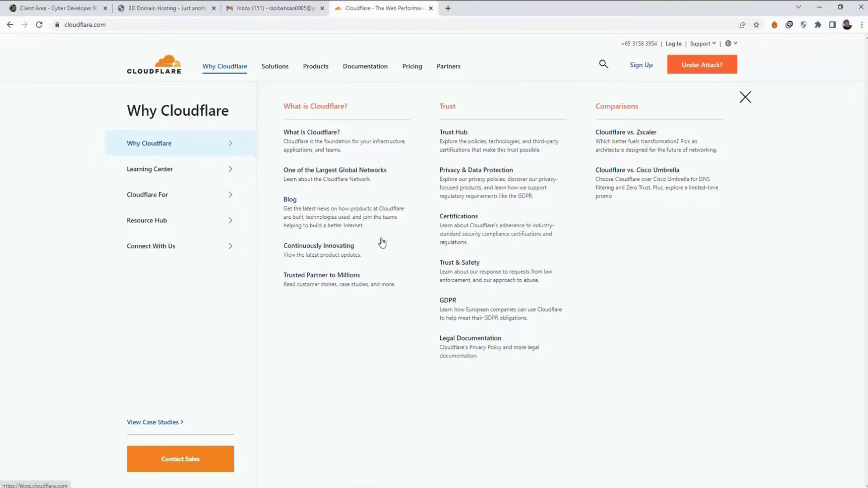
key("Escape")
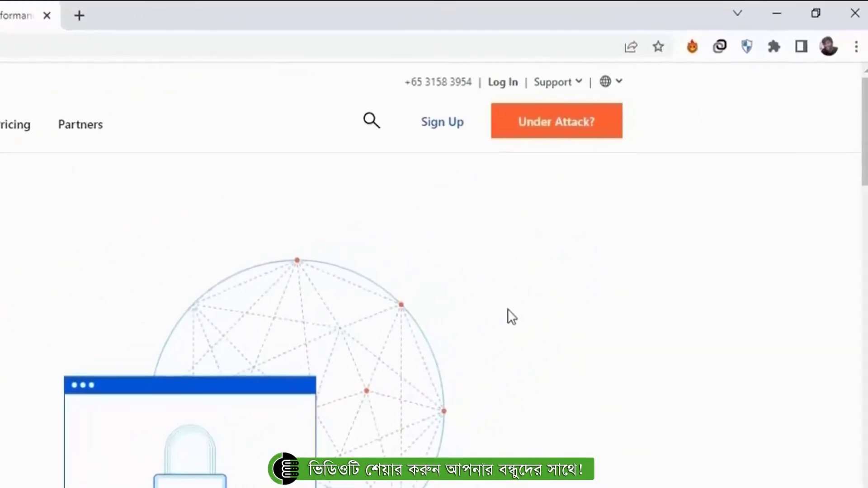
- Sign up for a new Cloudflare account with the owner's e-mail address and an account password
left_click(447, 131)
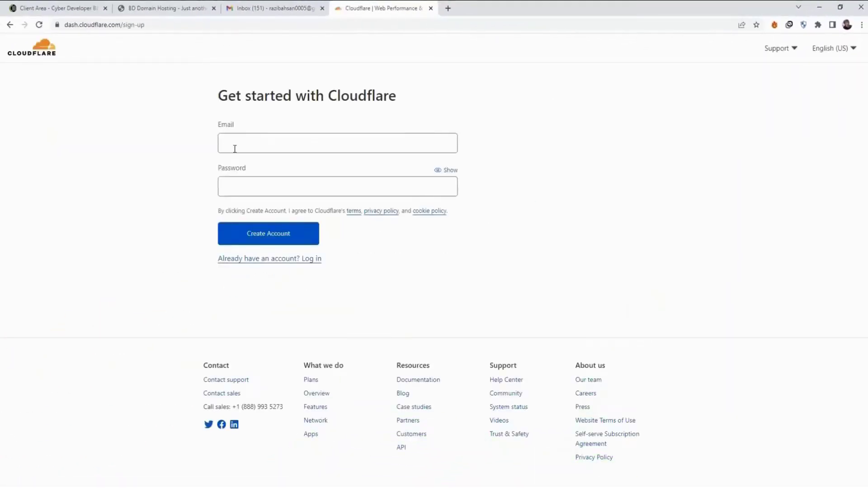
left_click(237, 147)
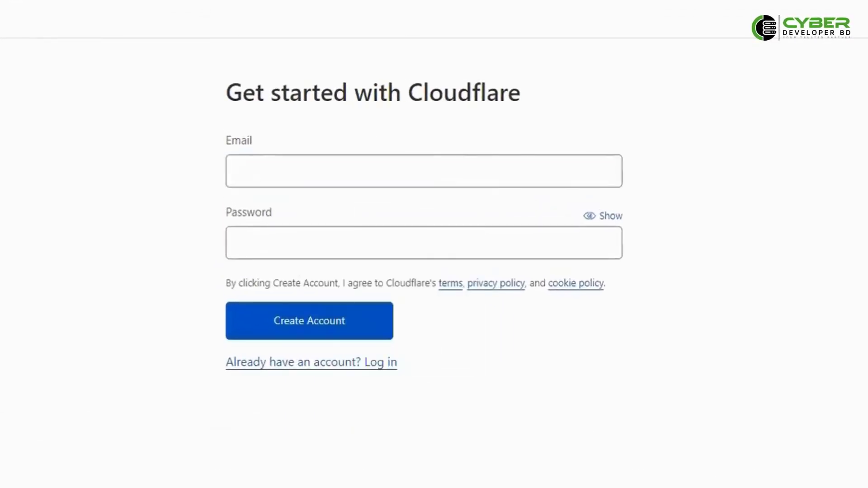
left_click(244, 181)
key("ctrl+v")
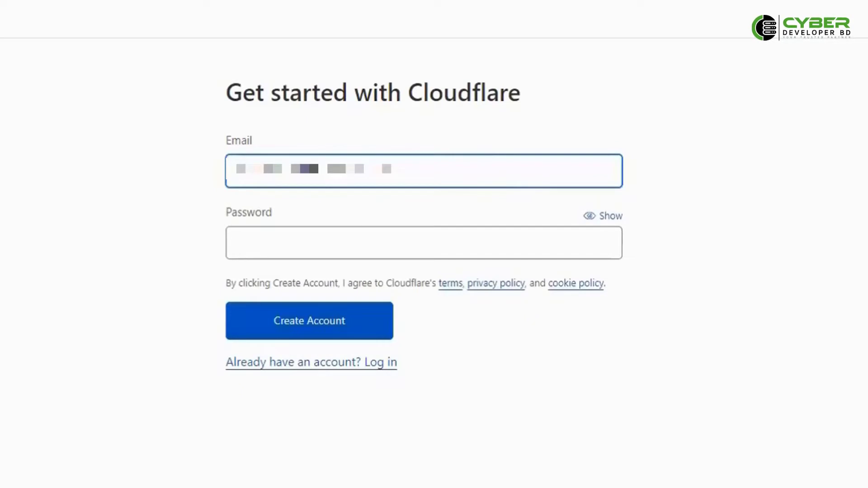
left_click(342, 238)
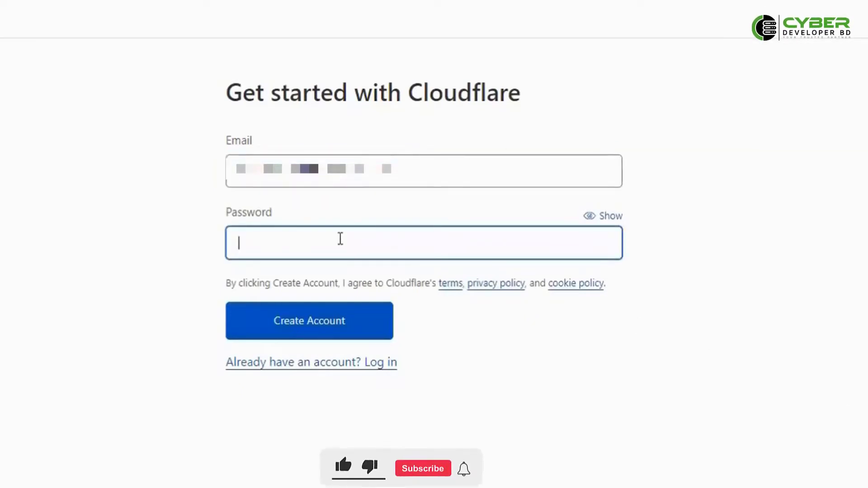
key("ctrl+v")
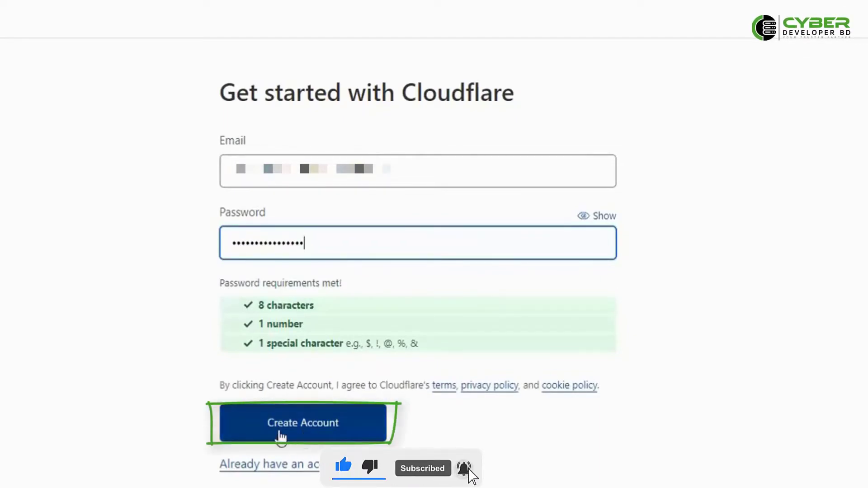
left_click(281, 434)
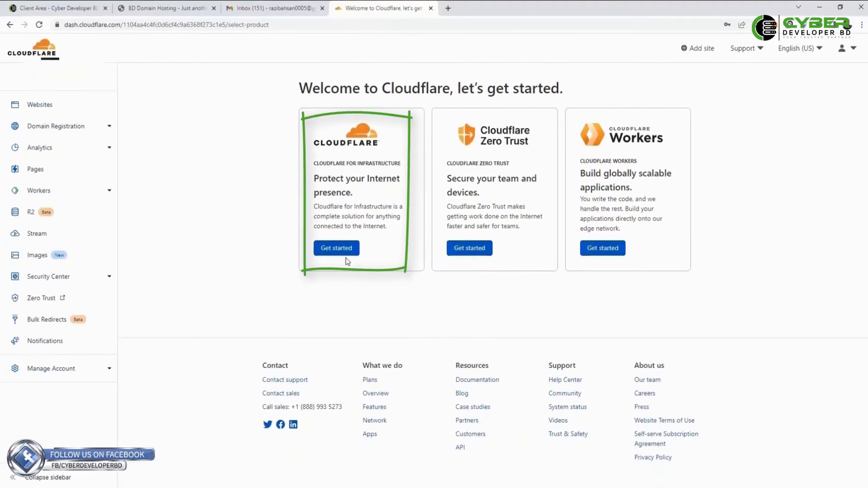
left_click(344, 250)
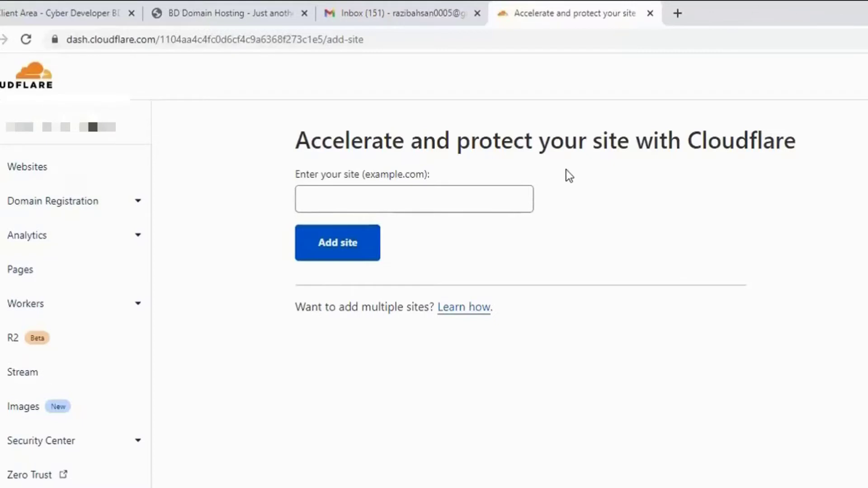
left_click(148, 15)
left_click_drag(168, 39, 67, 46)
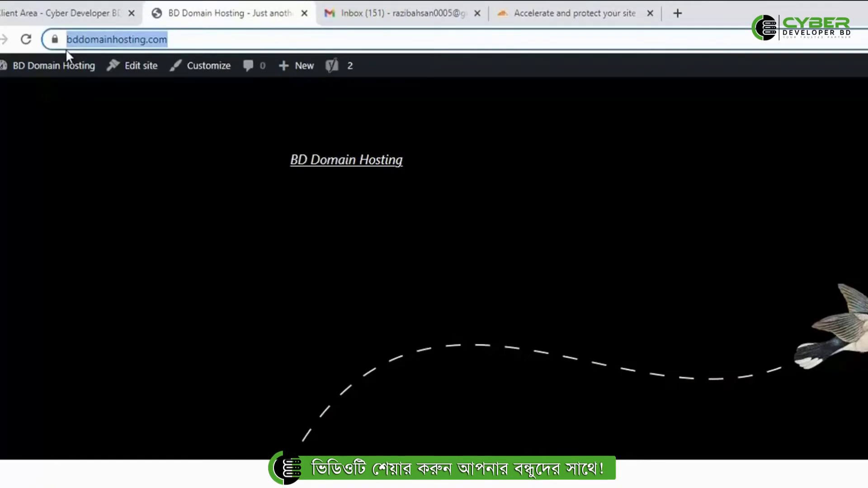
left_click(566, 13)
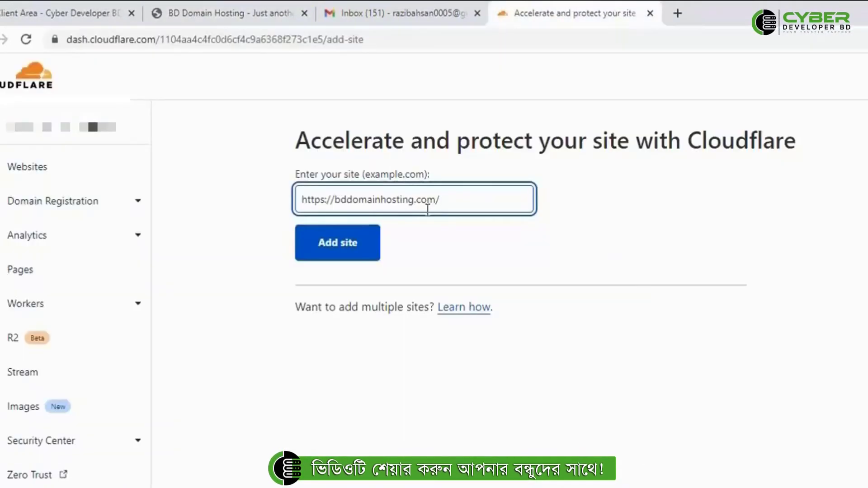
key("BackSpace")
left_click_drag(335, 199, 296, 212)
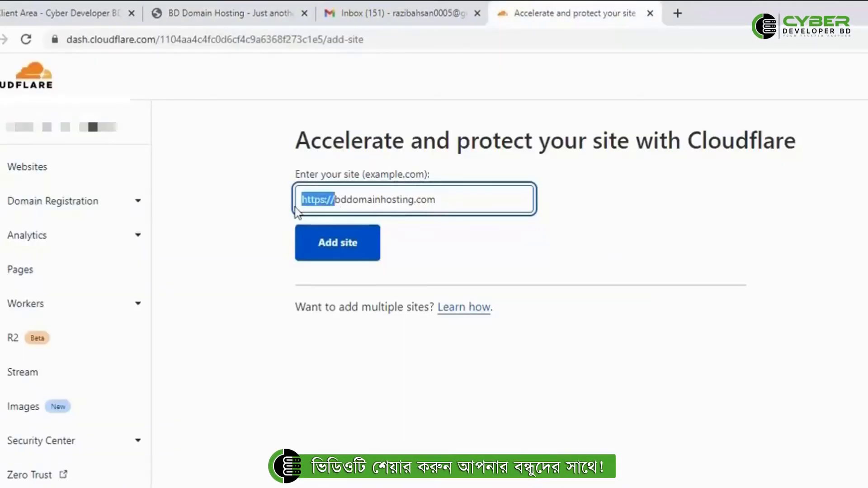
key("BackSpace")
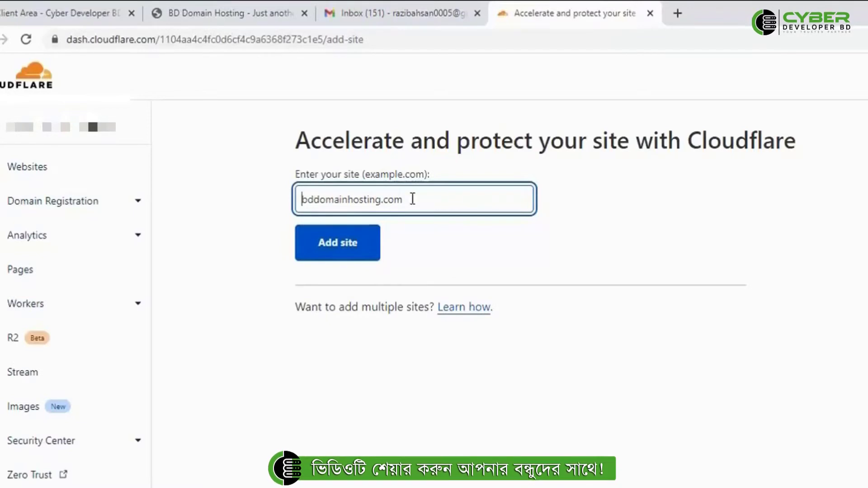
left_click(332, 255)
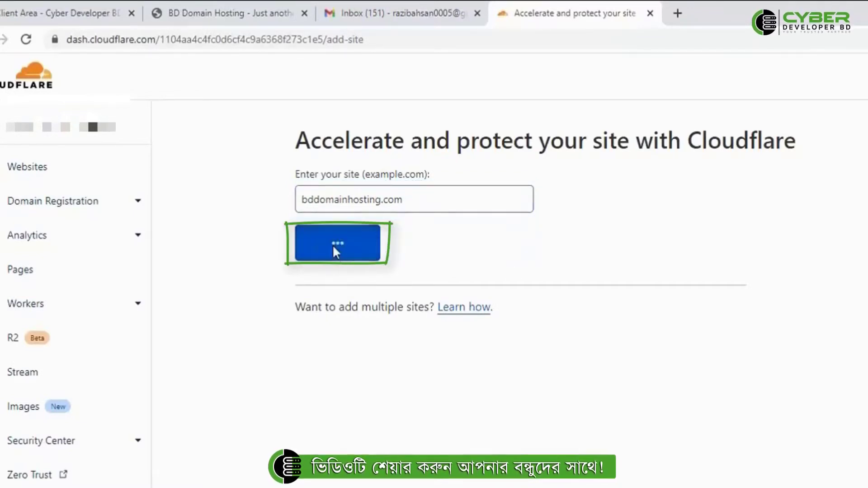
- Choose the Free $0 plan for bddomainhosting.com and continue to the DNS review
scroll(335, 328, "down", 2)
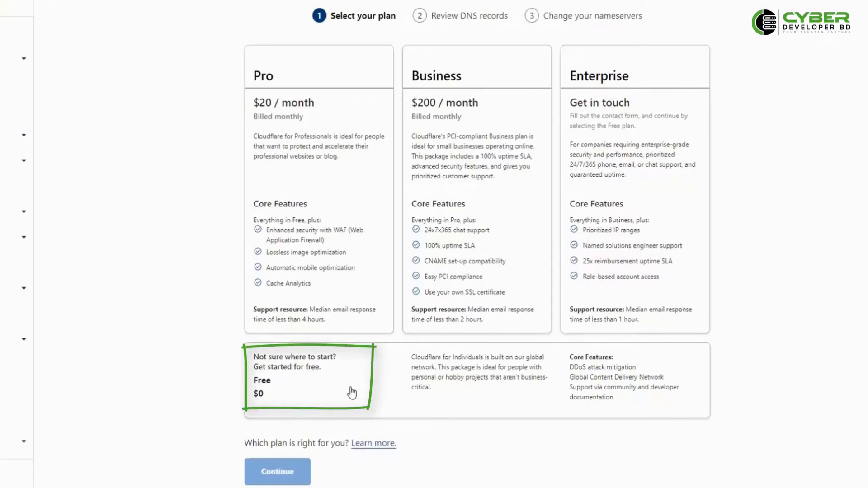
left_click(315, 393)
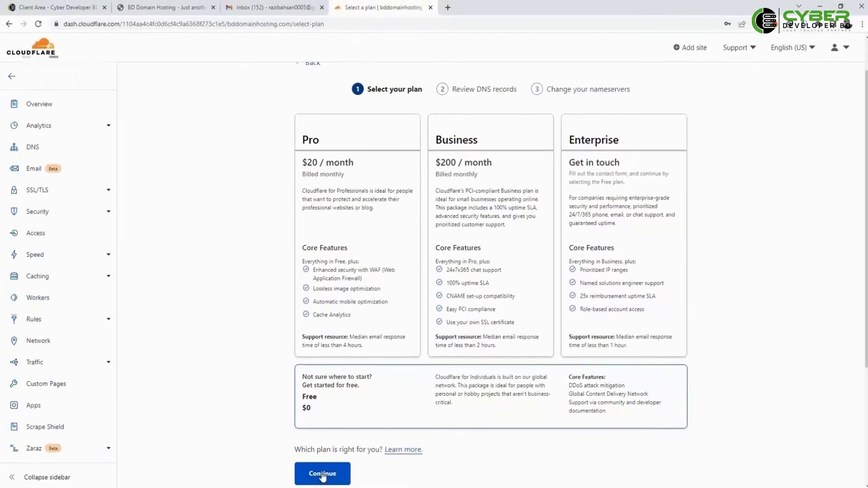
left_click(322, 474)
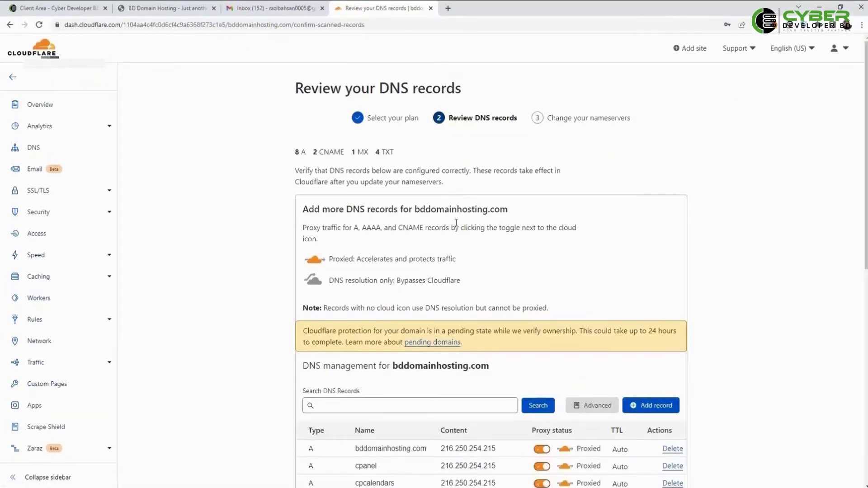
- Review the scanned DNS records for bddomainhosting.com, accept them and continue to the nameserver change instructions
scroll(457, 222, "down", 5)
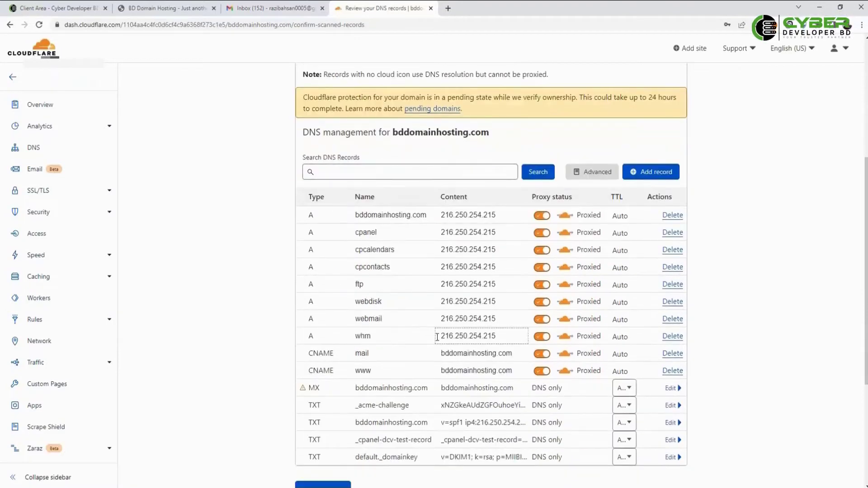
scroll(437, 337, "down", 3)
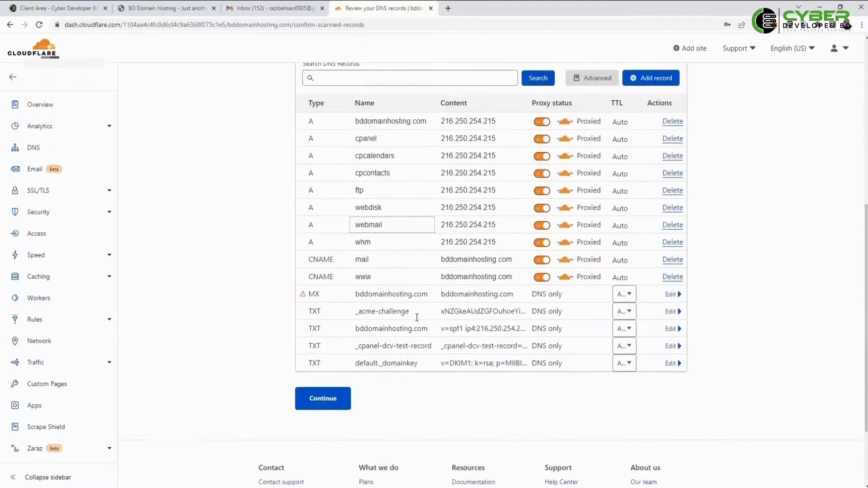
scroll(416, 322, "up", 5)
scroll(413, 319, "down", 5)
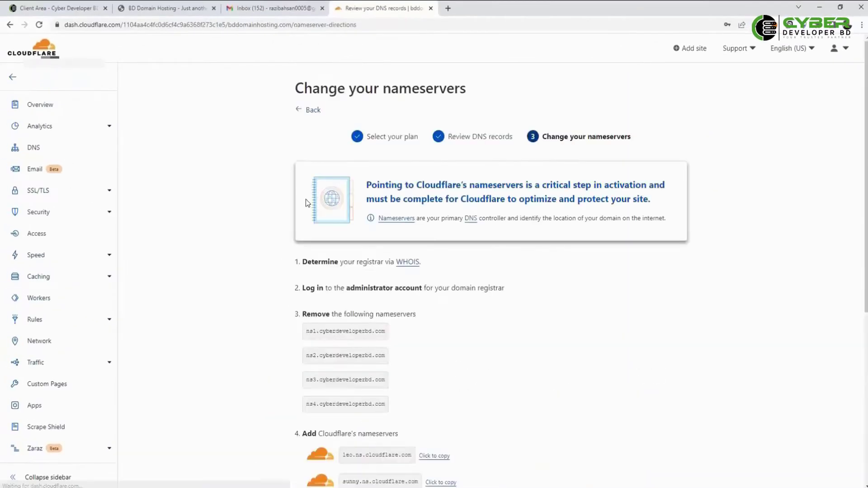
scroll(390, 310, "down", 1)
scroll(392, 308, "down", 1)
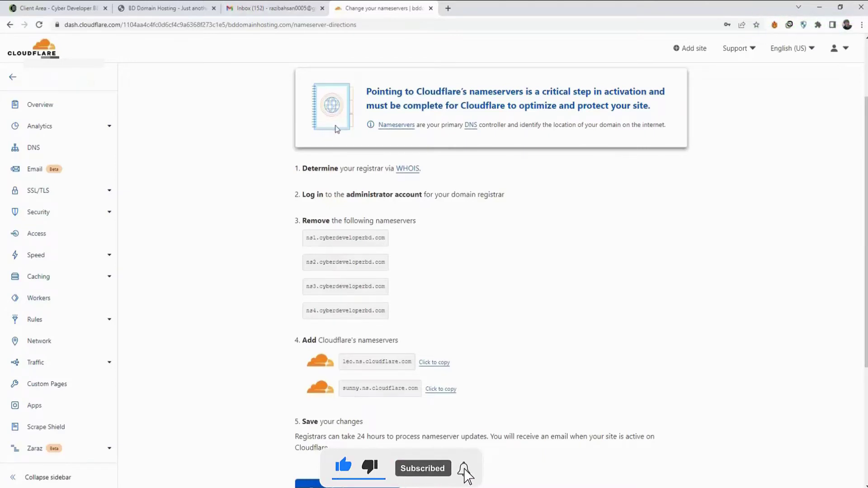
- Switch to the Cyber Developer BD client area and open nameserver management for bddomainhosting.com
left_click(41, 7)
scroll(281, 224, "down", 1)
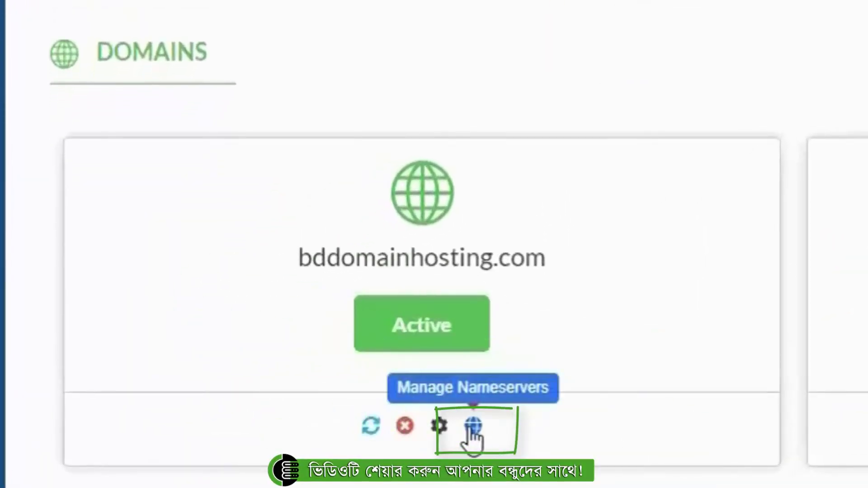
left_click(474, 432)
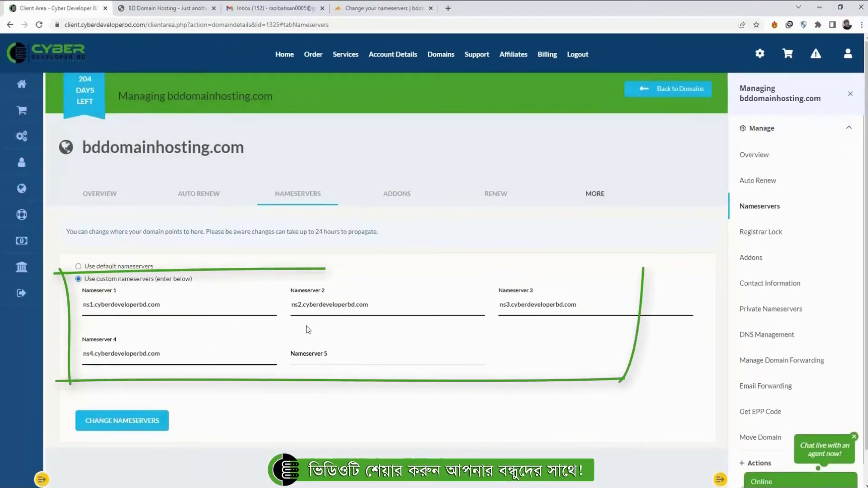
- Copy Cloudflare's first assigned nameserver and set the domain's Nameserver 1 to leo.ns.cloudflare.com
left_click(385, 8)
left_click(443, 363)
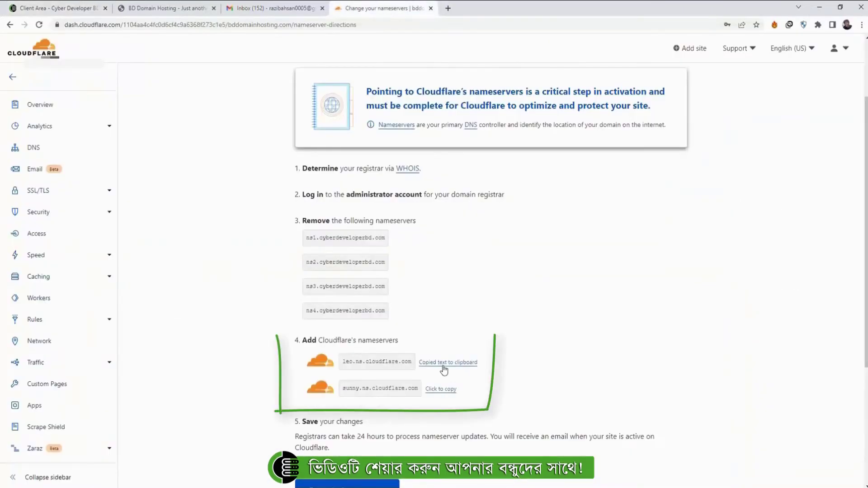
key("ctrl+1")
type("leo.ns.cloudflare.com")
- Copy Cloudflare's second assigned nameserver and set the domain's Nameserver 2 to sunny.ns.cloudflare.com
key("ctrl+4")
left_click(442, 389)
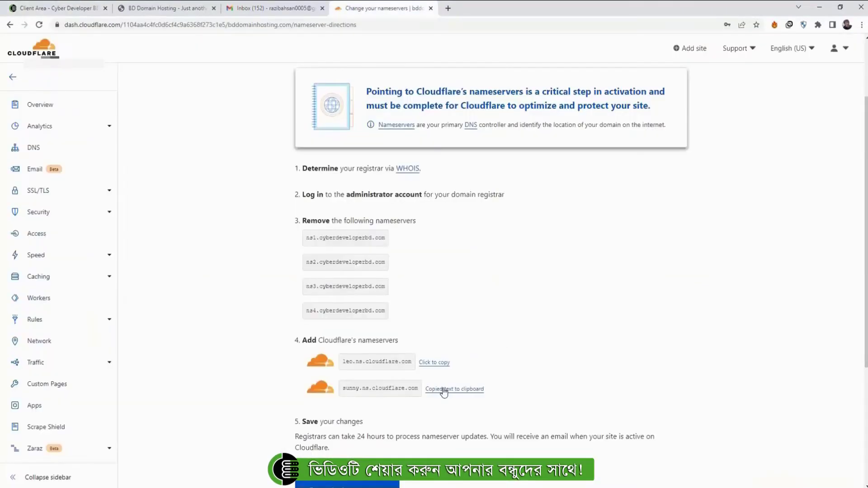
left_click(64, 8)
key("Tab")
type("sunny.ns.cloudflare.com")
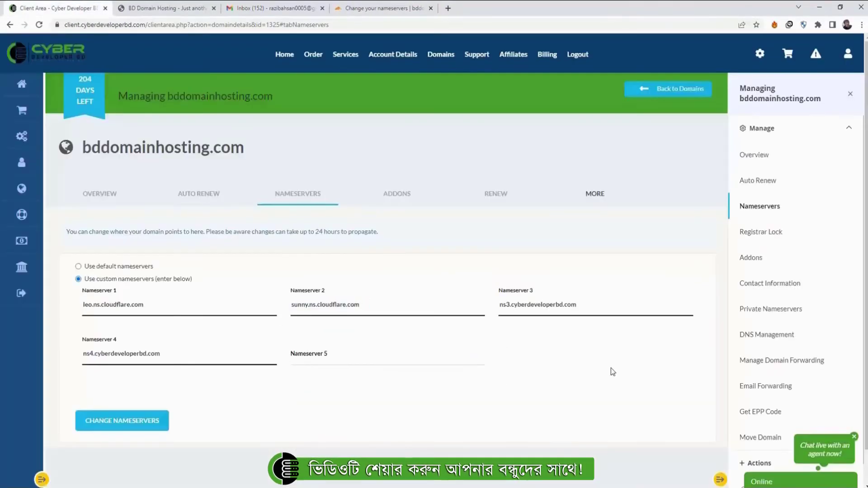
- Clear Nameserver 3 and Nameserver 4, and save the nameserver changes for bddomainhosting.com
key("Tab")
key("BackSpace")
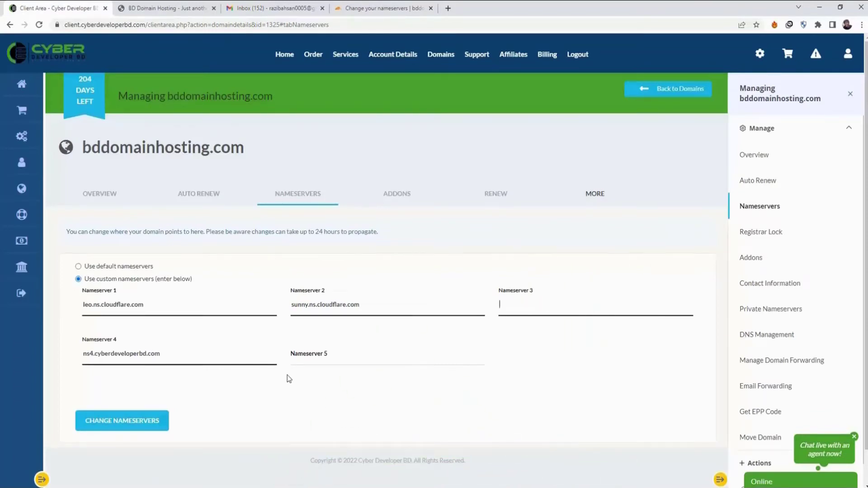
left_click_drag(177, 354, 59, 360)
key("BackSpace")
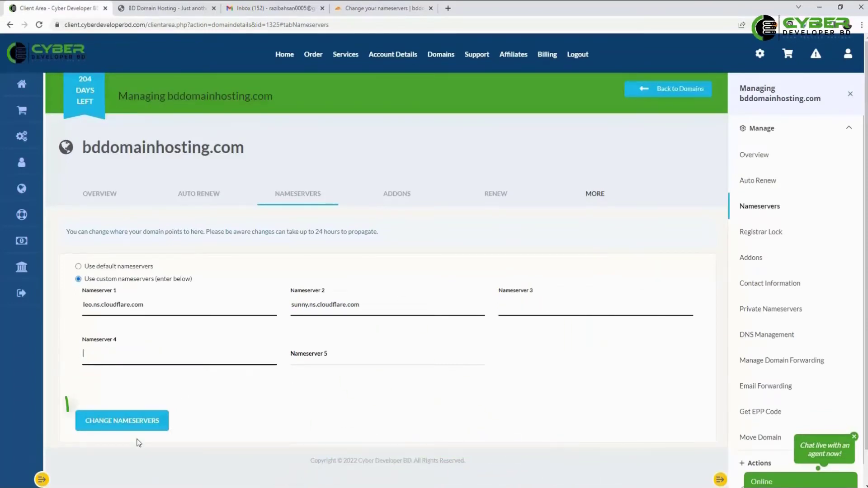
left_click(118, 428)
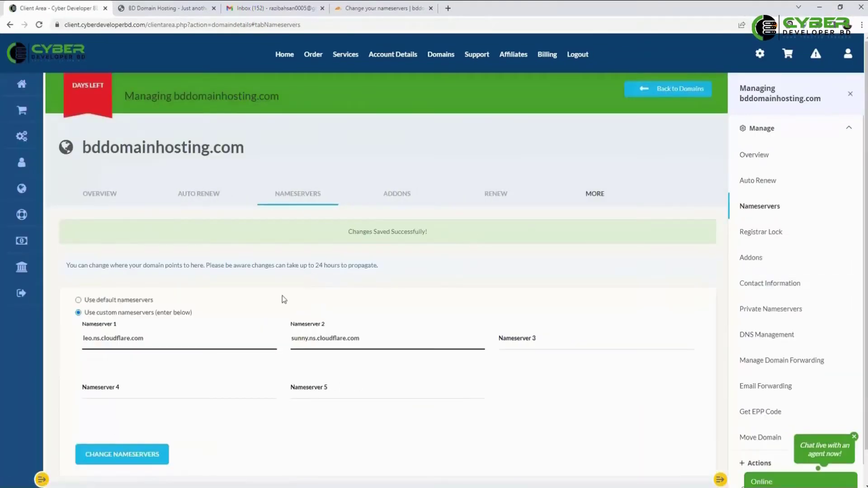
- Return to Cloudflare's nameserver instructions and request a check of the changed nameservers
left_click(367, 7)
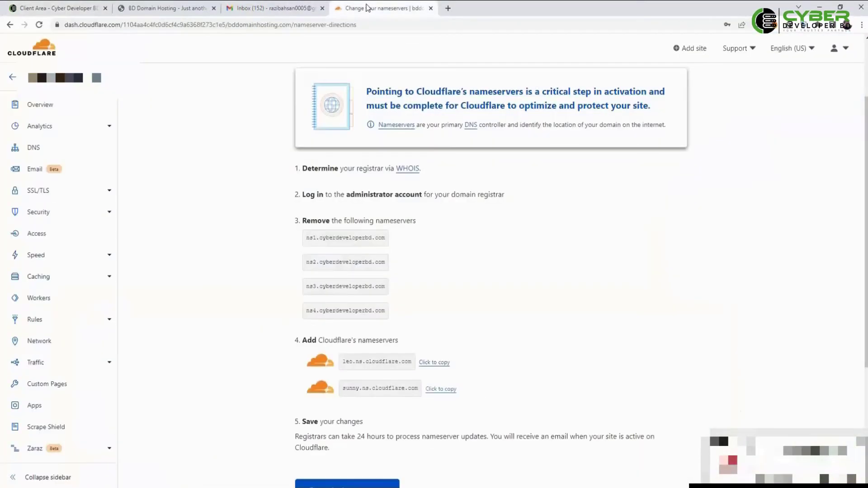
scroll(323, 441, "down", 2)
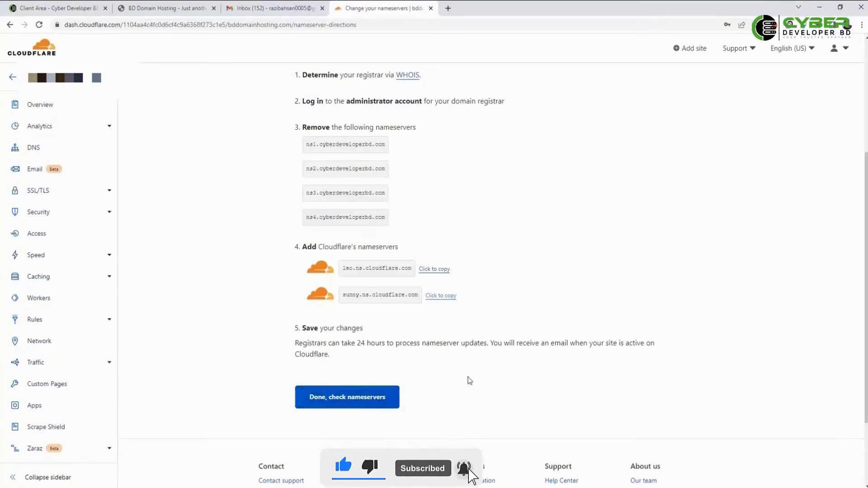
left_click(340, 397)
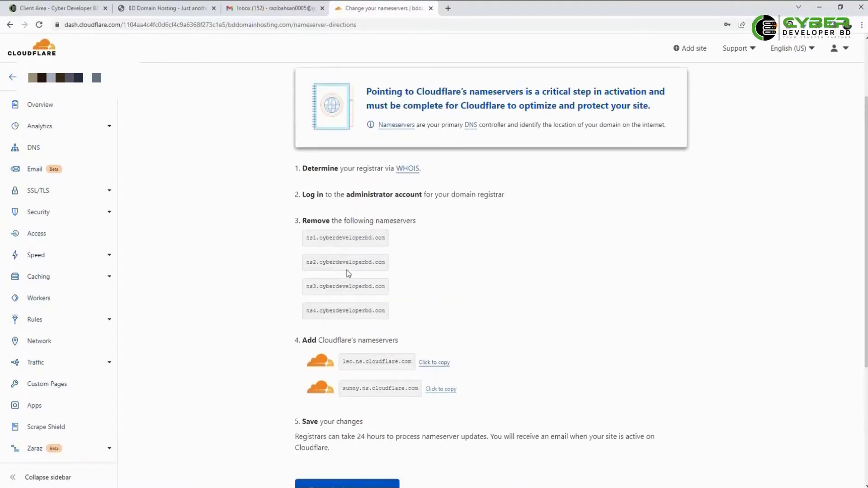
- Confirm the nameserver replacement as done and start the Quick Start Guide for bddomainhosting.com
scroll(554, 273, "down", 1)
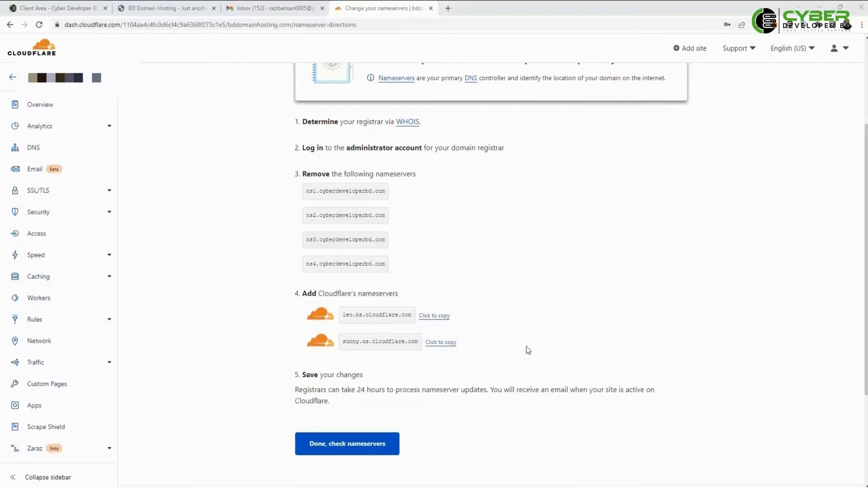
left_click(327, 447)
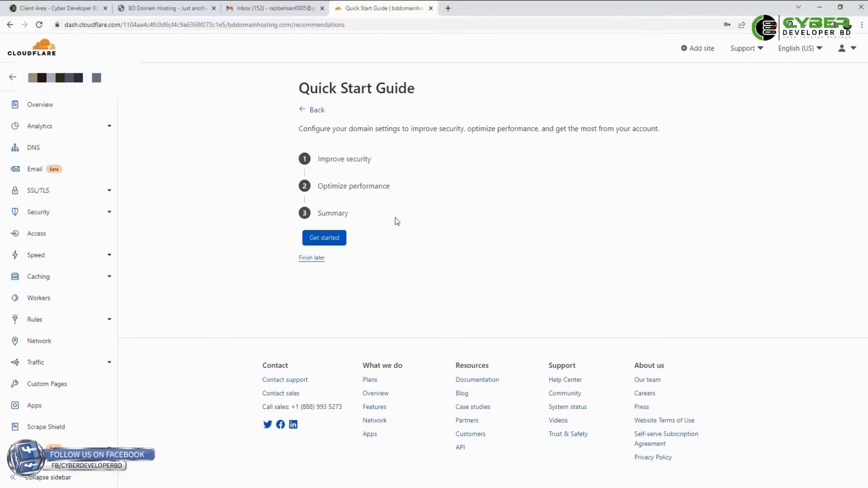
left_click(326, 245)
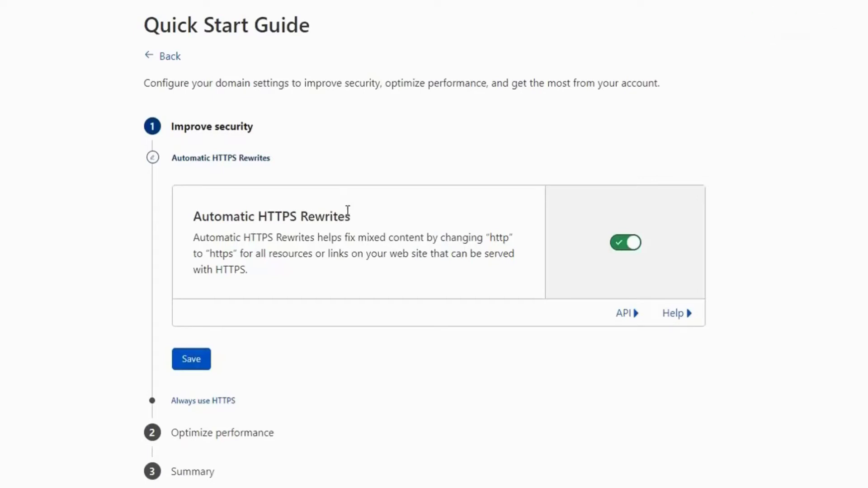
- Save Automatic HTTPS Rewrites as enabled, and turn on and save Always Use HTTPS
left_click(192, 360)
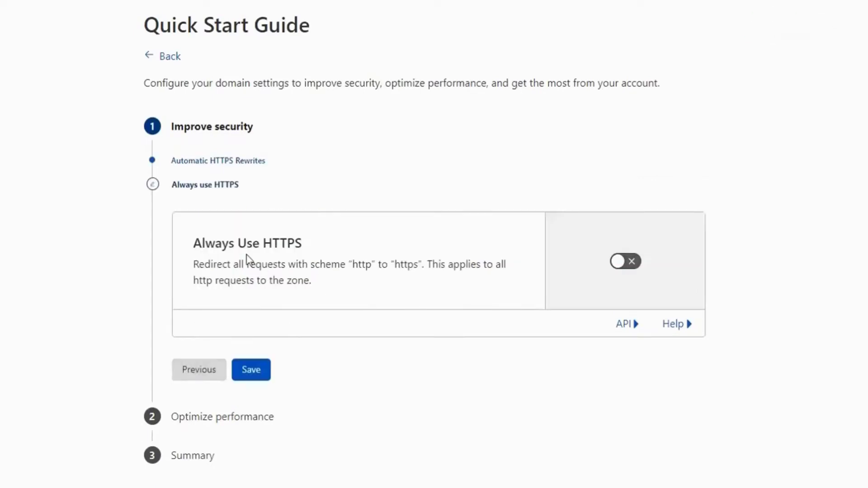
left_click(633, 264)
left_click(253, 397)
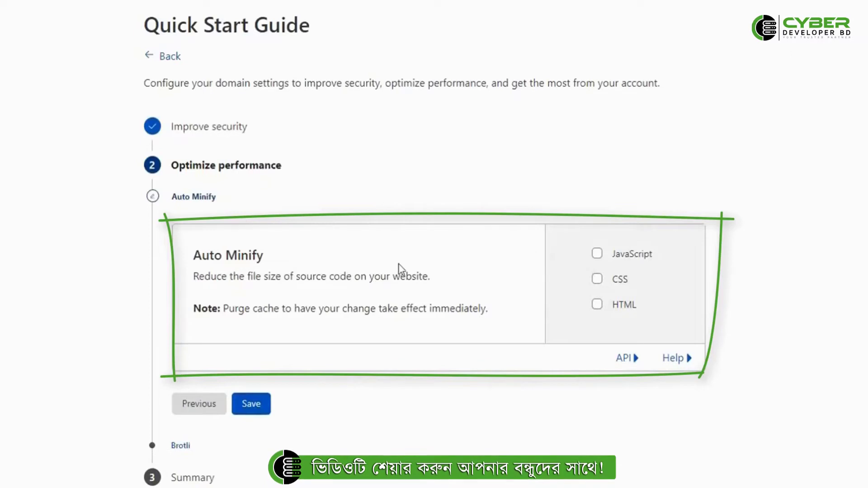
- Enable Auto Minify for HTML, CSS and JavaScript and save the setting
left_click(597, 303)
left_click(597, 279)
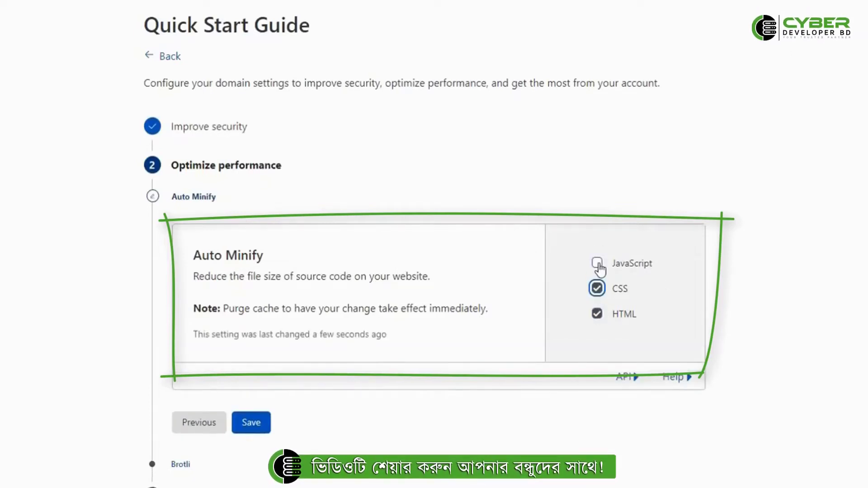
left_click(597, 263)
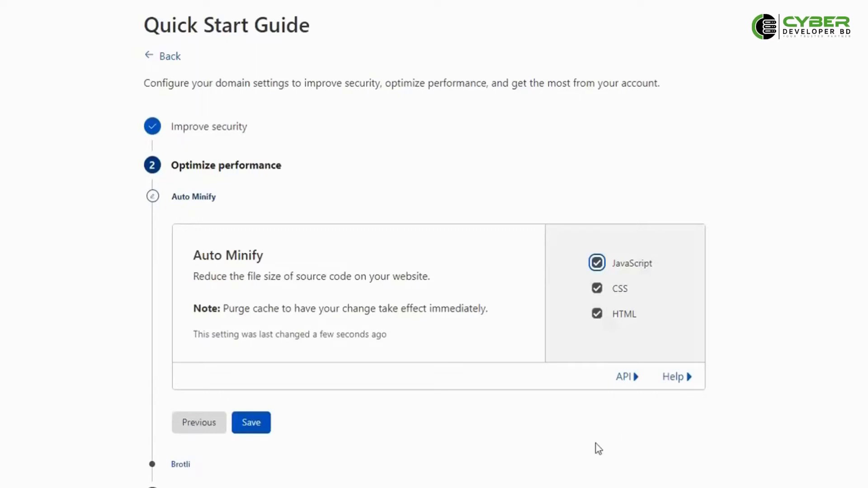
left_click(257, 433)
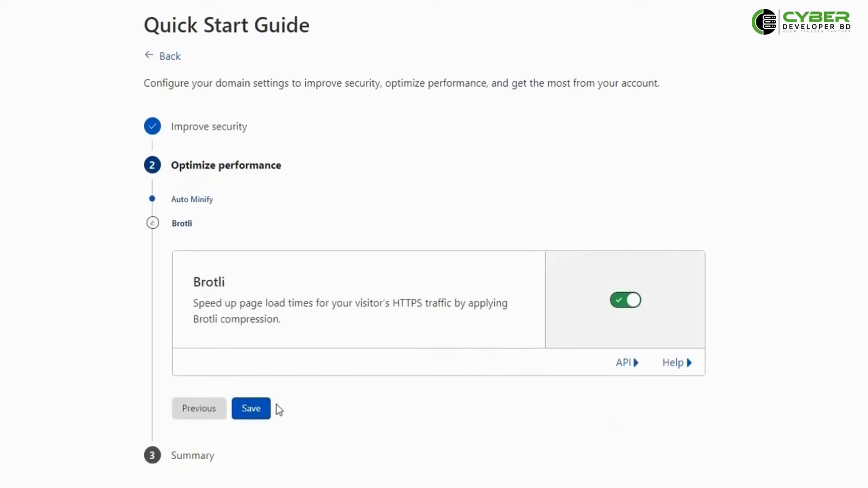
- Save Brotli compression as enabled and finish the Quick Start Guide, ending on the domain's overview page
left_click(252, 409)
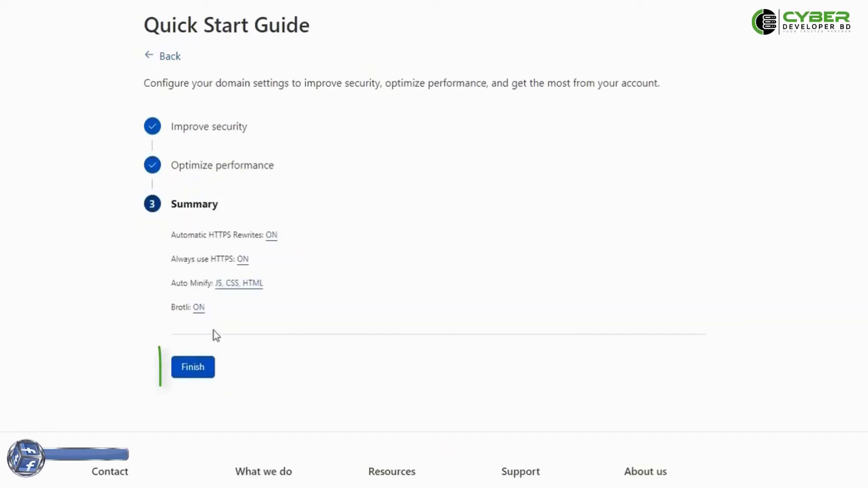
left_click(194, 376)
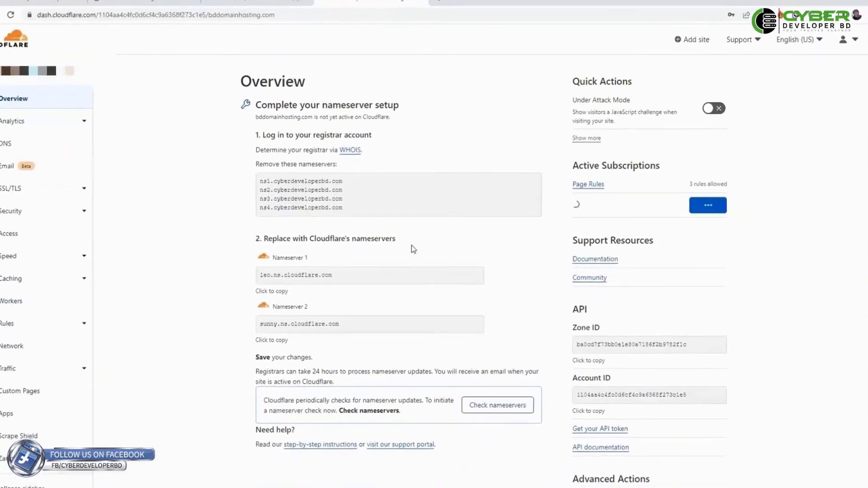
scroll(418, 242, "down", 2)
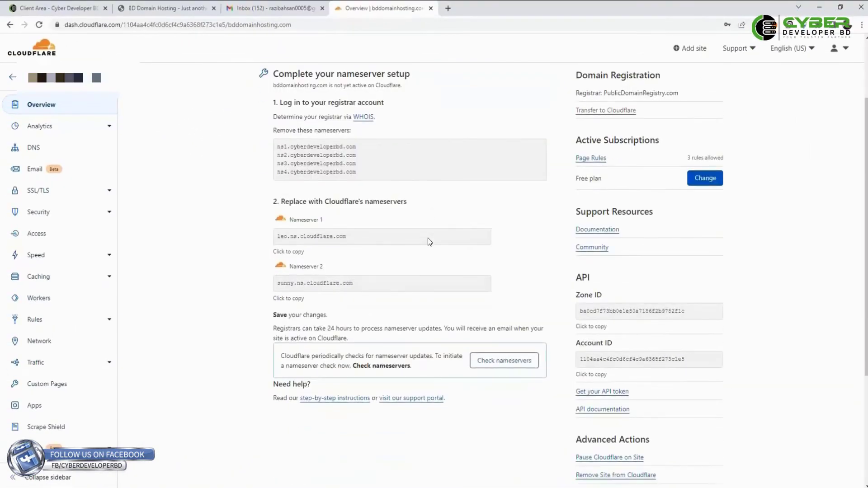
scroll(428, 238, "down", 1)
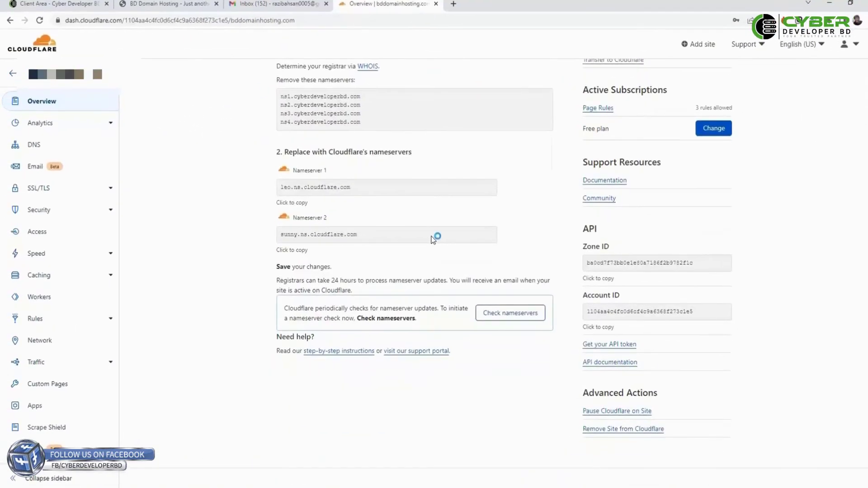
scroll(421, 237, "up", 3)
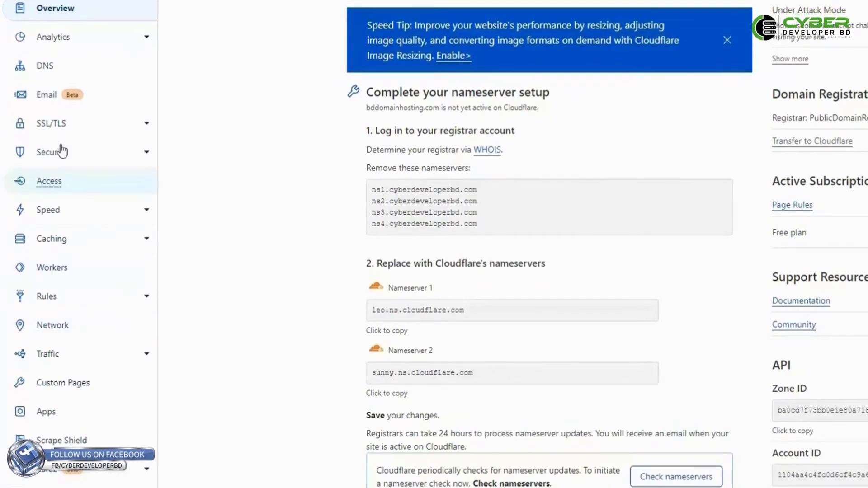
- Examine the domain's Bots page and its security settings, including the available Security Level options
left_click(62, 152)
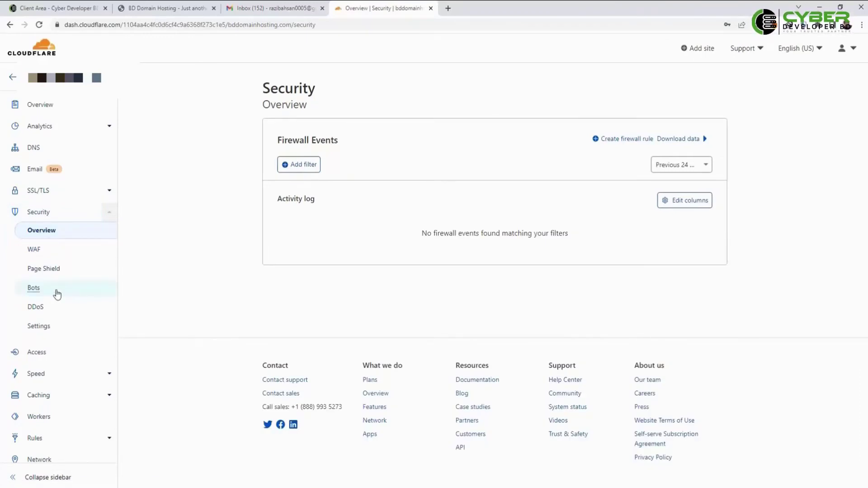
left_click(56, 293)
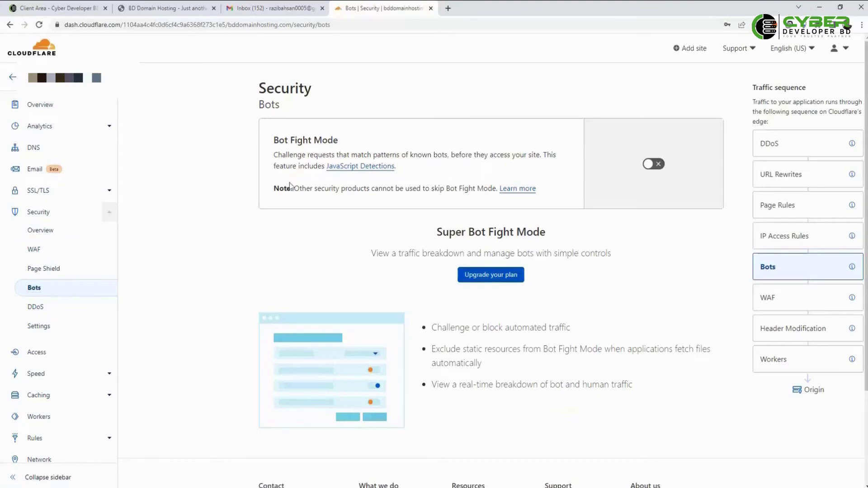
left_click(51, 330)
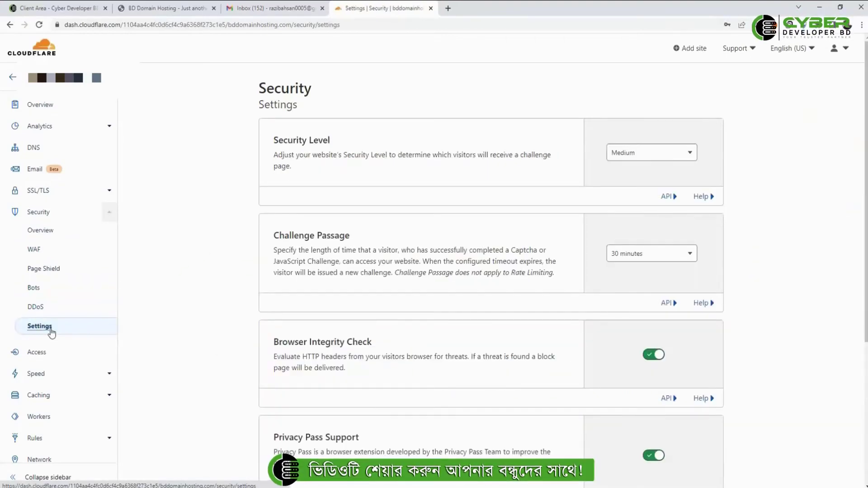
scroll(580, 203, "down", 2)
scroll(544, 199, "up", 1)
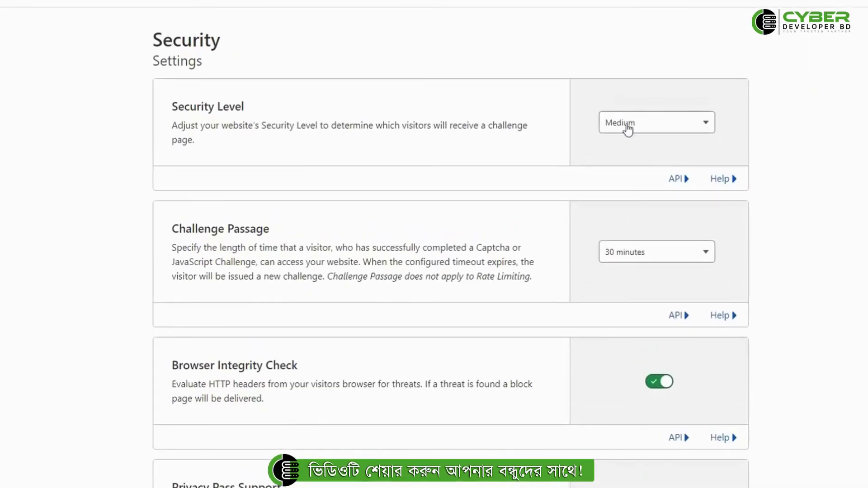
left_click(629, 84)
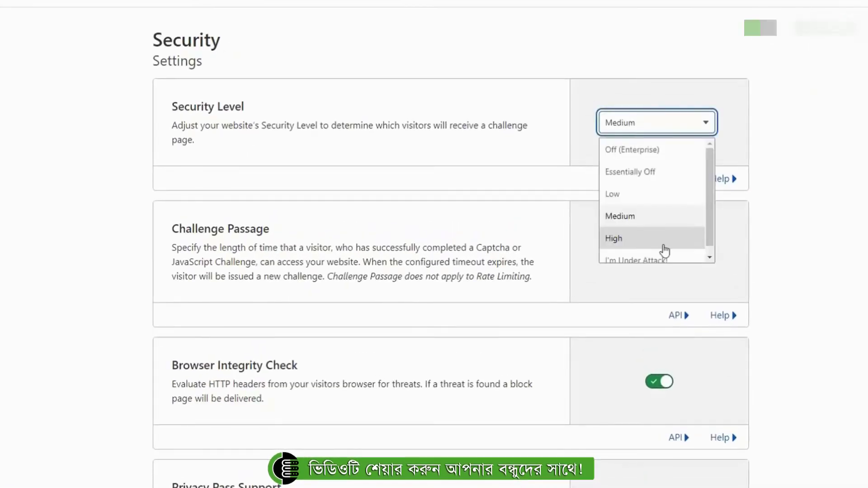
left_click(96, 202)
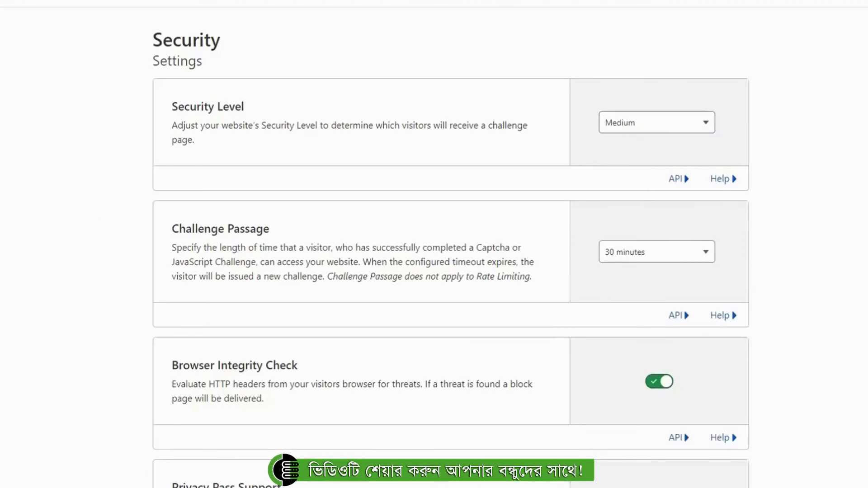
left_click(633, 126)
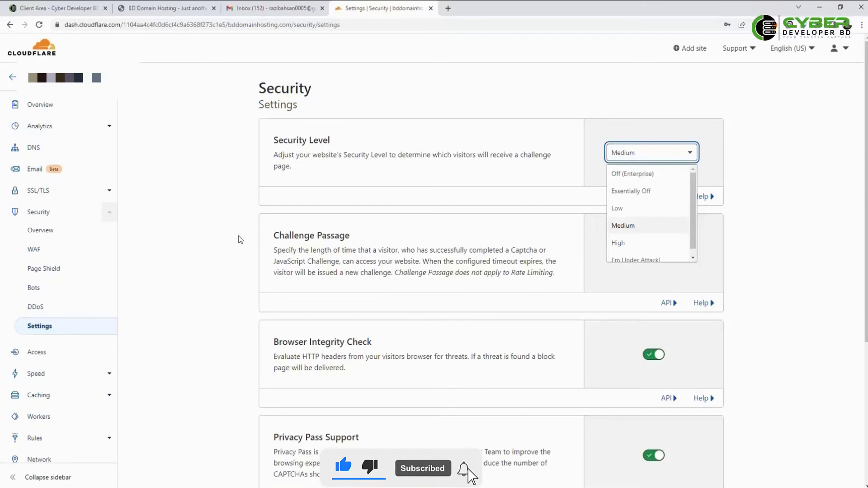
- View the Speed overview and inspect the Custom Purge options in the caching configuration without purging anything
left_click(96, 376)
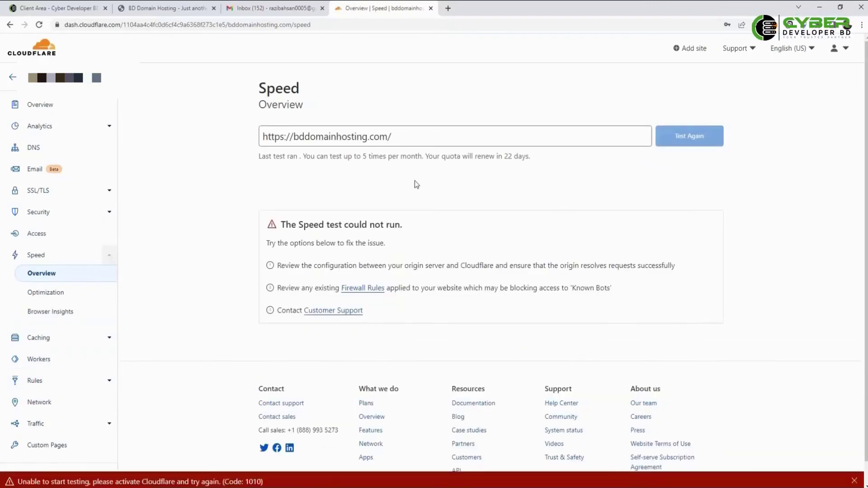
left_click(44, 340)
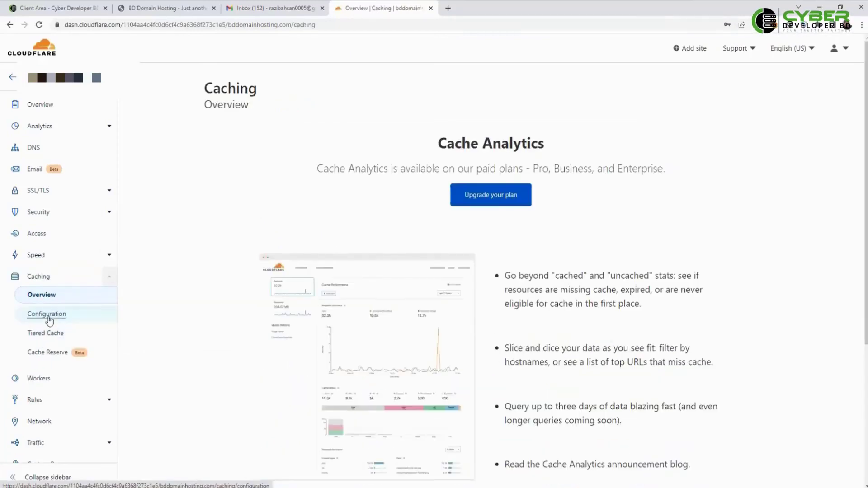
left_click(47, 315)
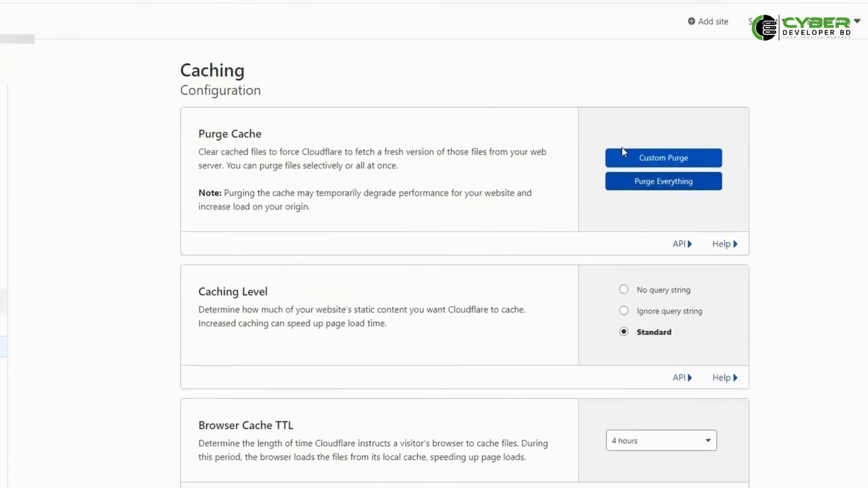
left_click(678, 159)
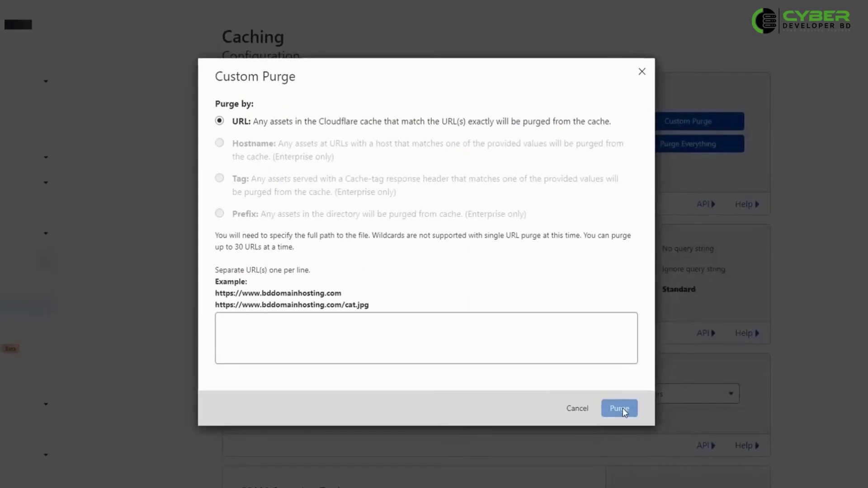
left_click(662, 163)
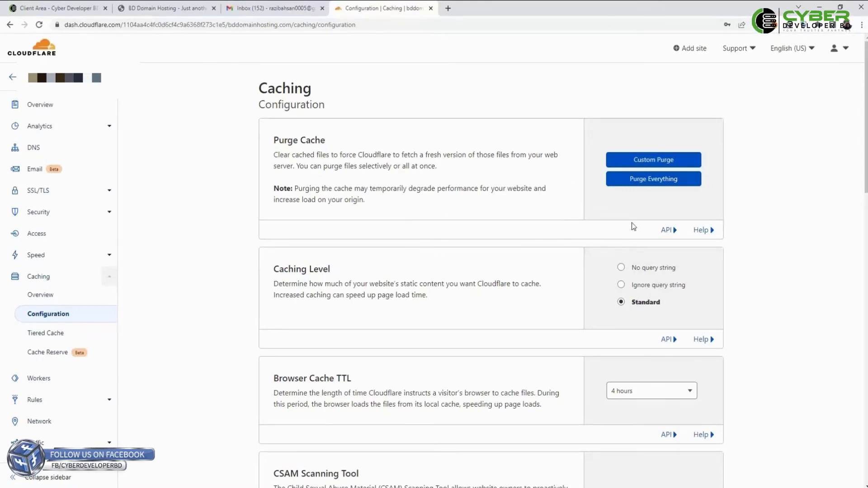
- Examine the remaining caching configuration options, from Browser Cache TTL through Crawler Hints to Development Mode and Enable Query String Sort
scroll(628, 219, "down", 6)
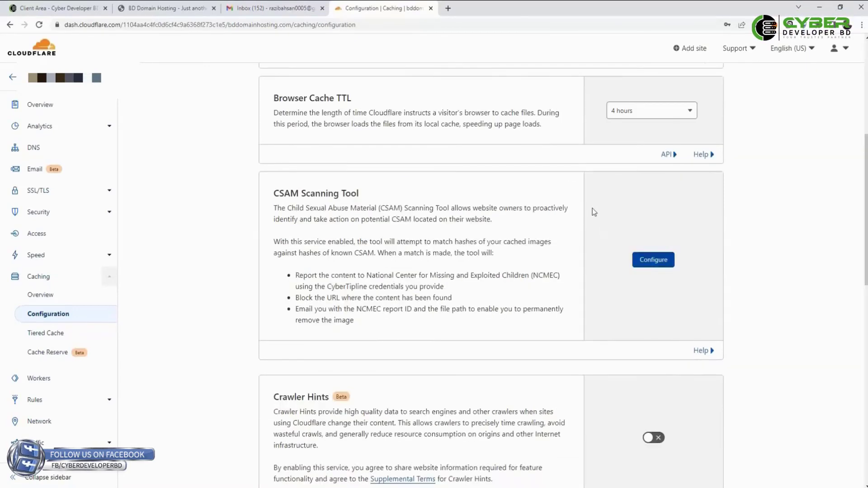
scroll(592, 208, "up", 3)
scroll(491, 190, "up", 2)
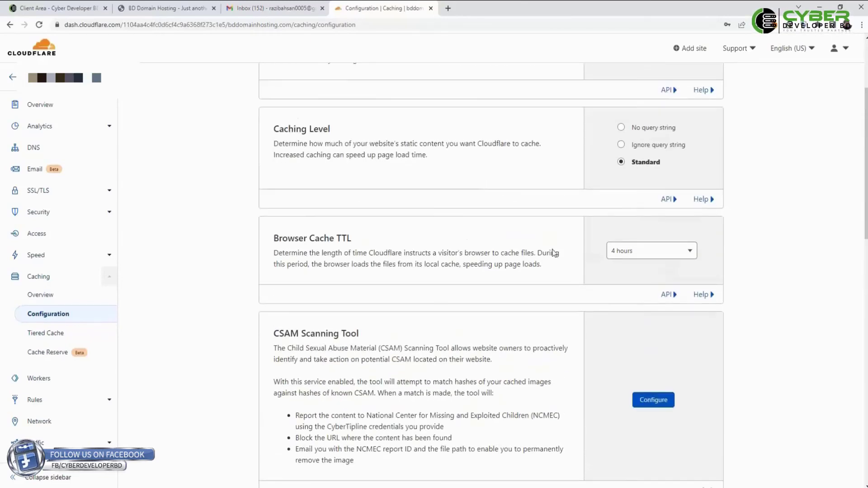
scroll(551, 266, "down", 1)
scroll(551, 266, "down", 5)
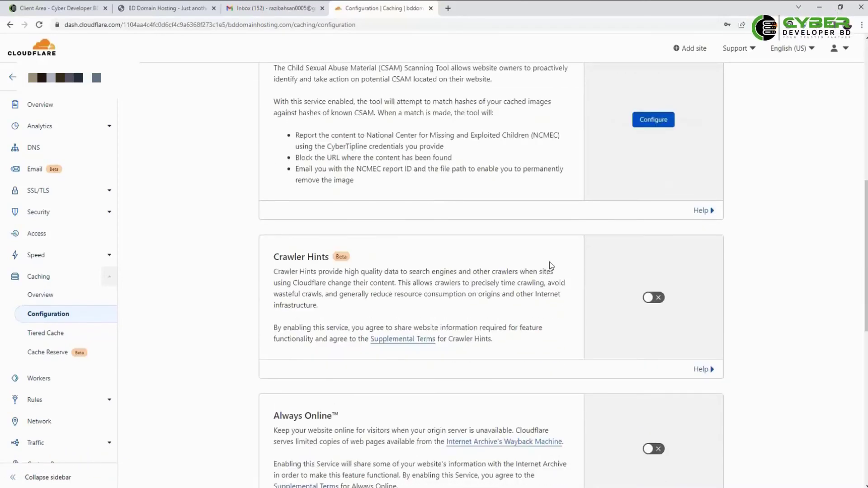
scroll(551, 266, "down", 8)
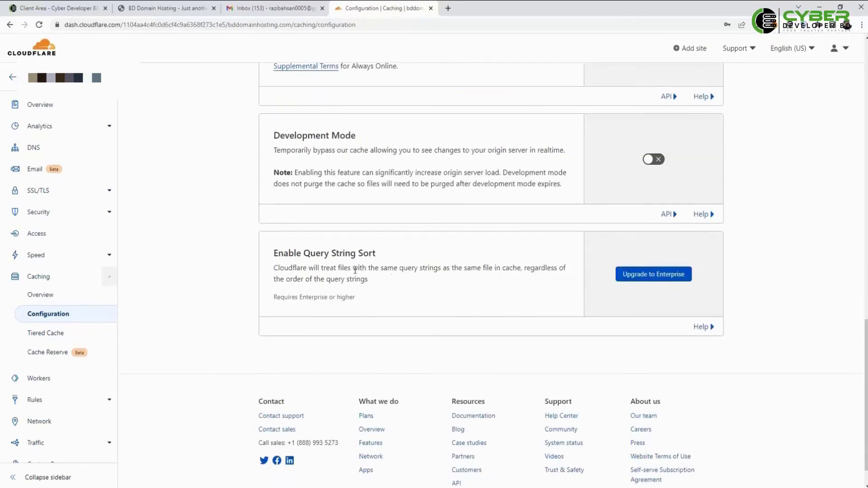
scroll(198, 238, "up", 6)
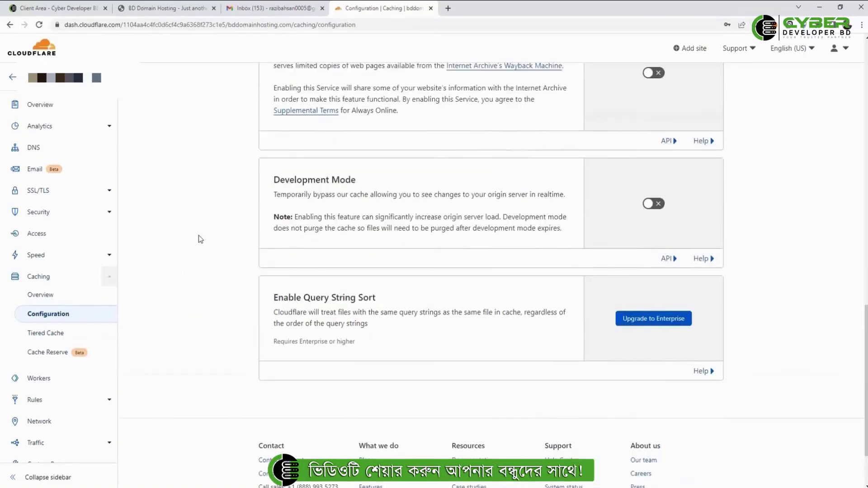
- Switch to the bddomainhosting.com website and check that its home page and the Hello world! post load
left_click(207, 4)
left_click(219, 104)
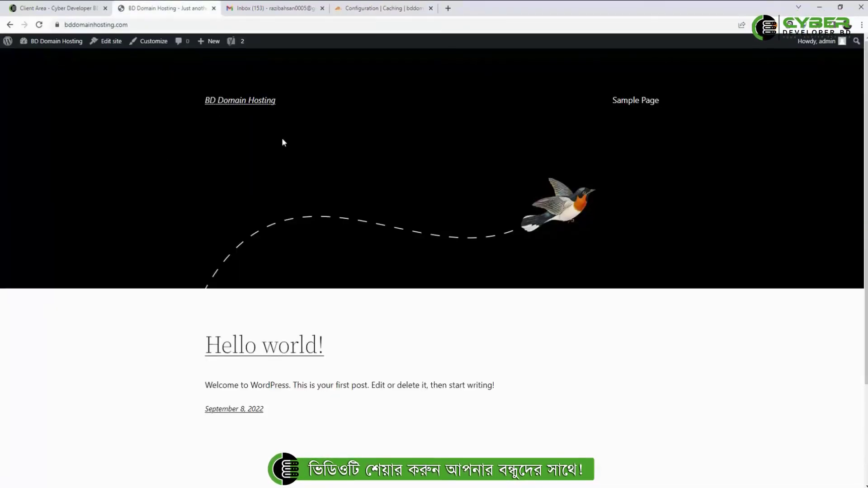
scroll(312, 197, "down", 3)
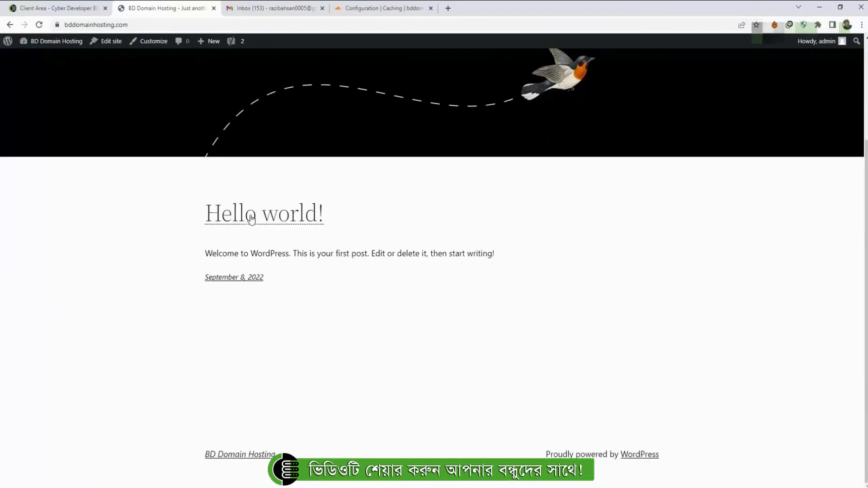
left_click(250, 215)
left_click(220, 101)
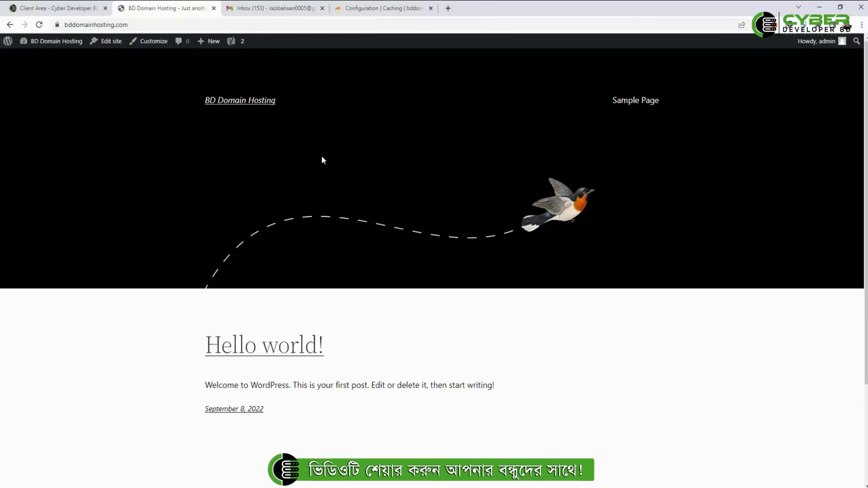
scroll(315, 159, "down", 3)
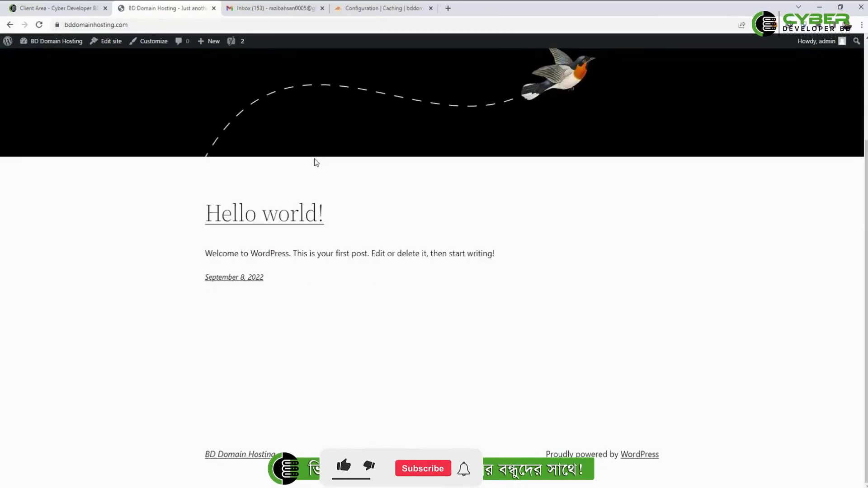
scroll(315, 162, "up", 3)
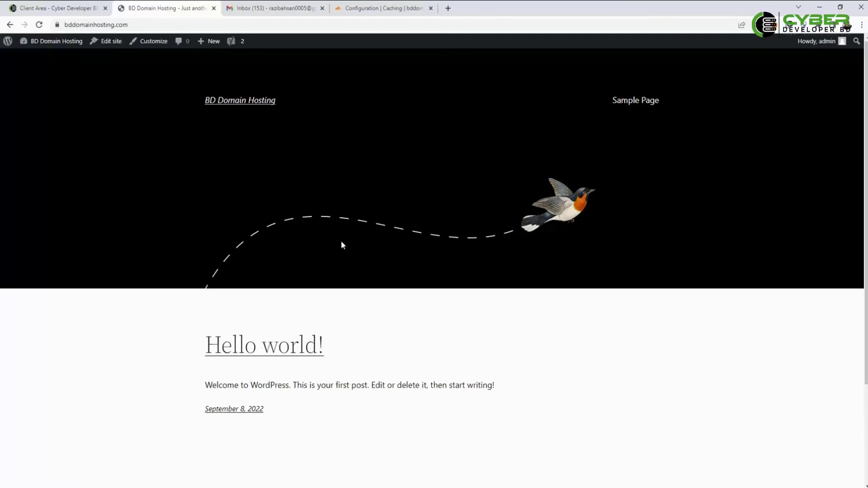
- Check the saved nameservers in the hosting client area and return to the domain's overview in Cloudflare
left_click(74, 11)
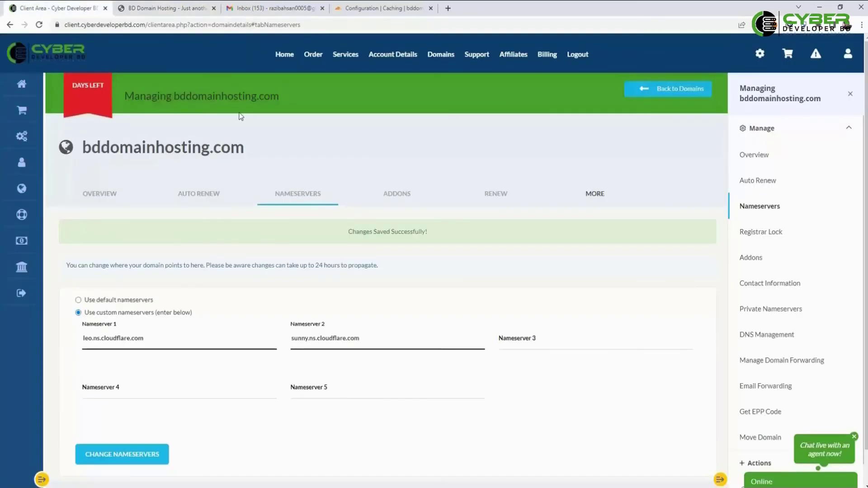
left_click(384, 8)
left_click(49, 107)
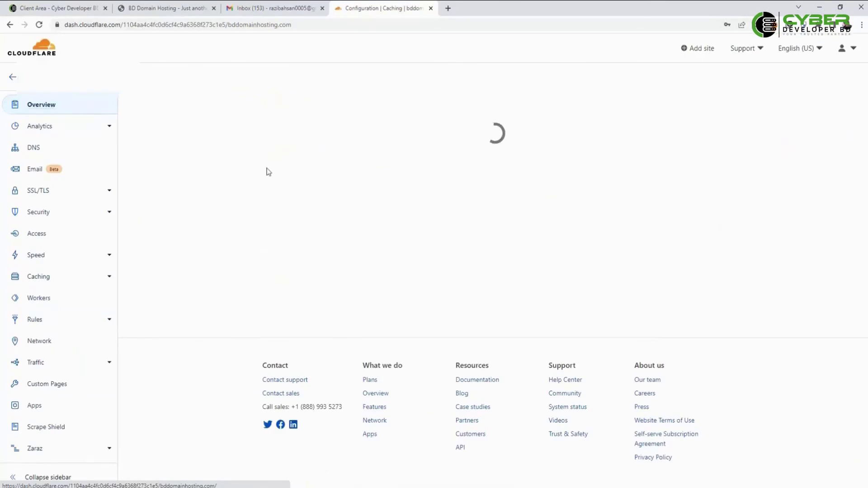